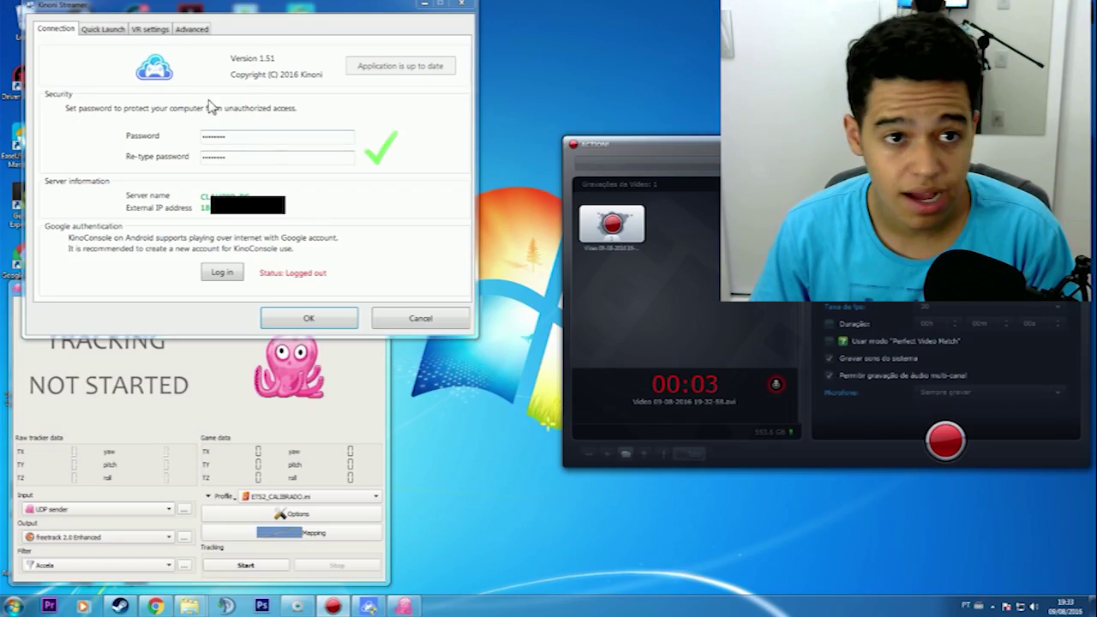
# - Review the streamer's connection password fields, the VR head tracking settings and the advanced options
pyautogui.moveTo(81, 8); pyautogui.dragTo(95, 50)
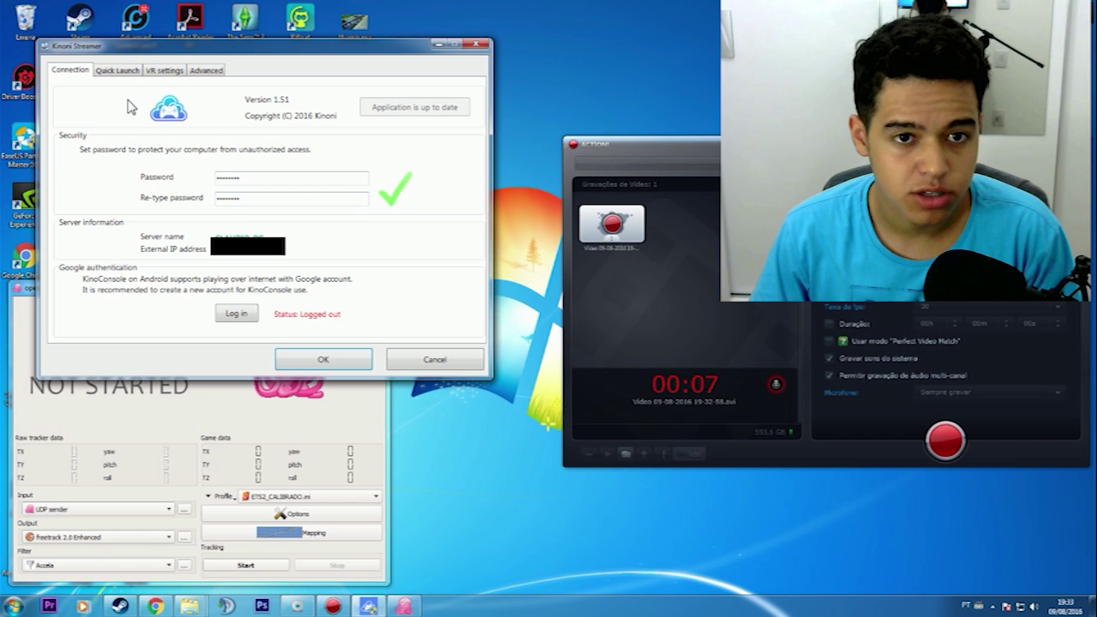
pyautogui.moveTo(274, 179); pyautogui.dragTo(171, 210)
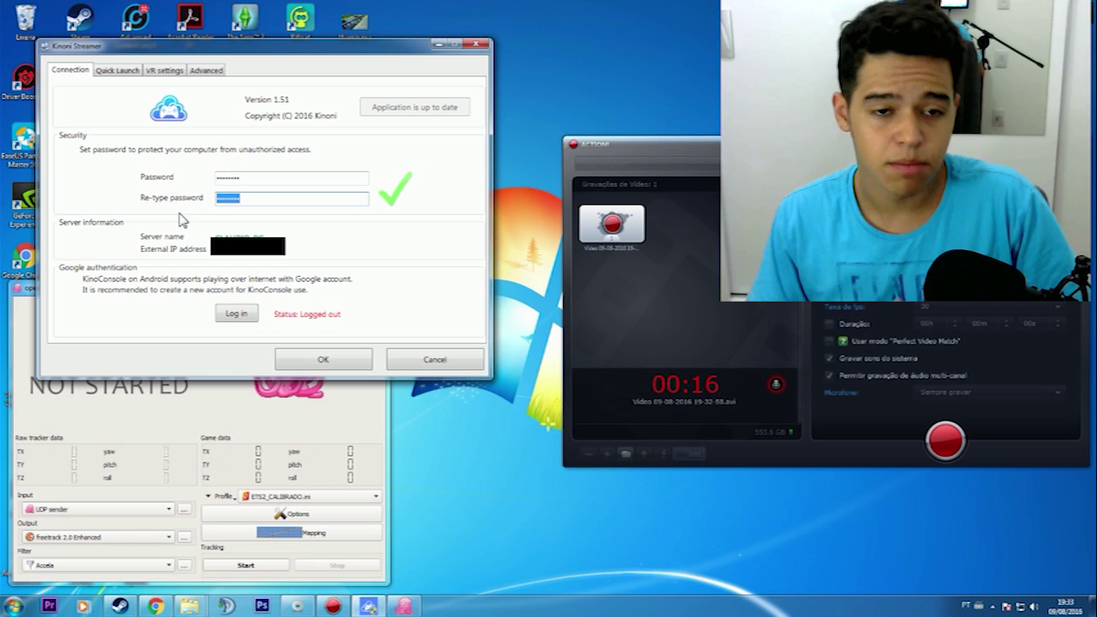
pyautogui.click(141, 75)
pyautogui.click(84, 74)
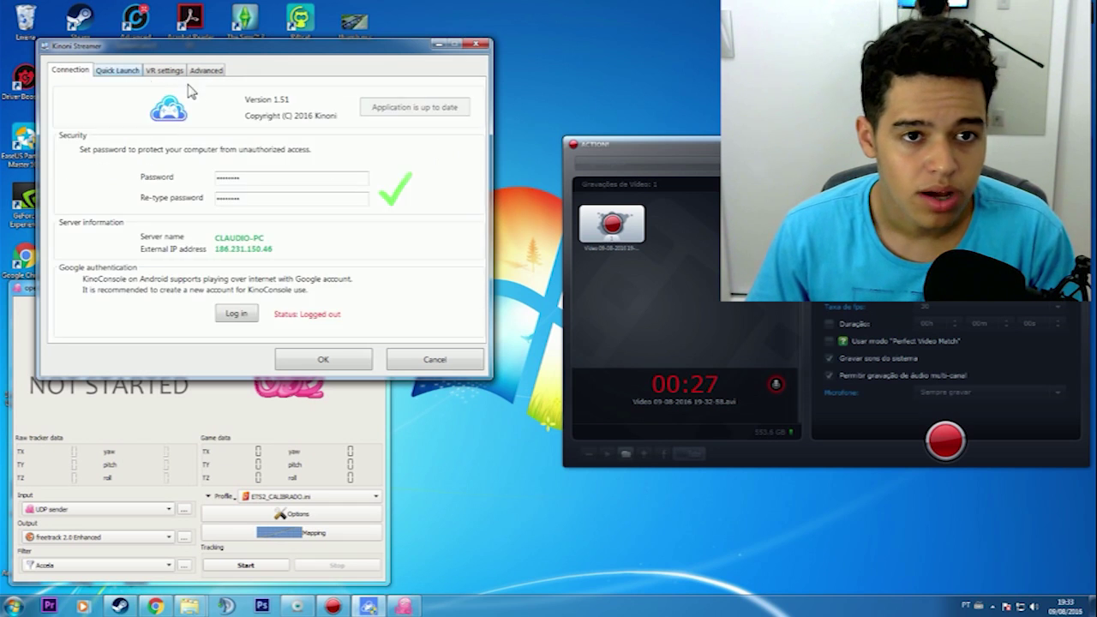
pyautogui.click(166, 74)
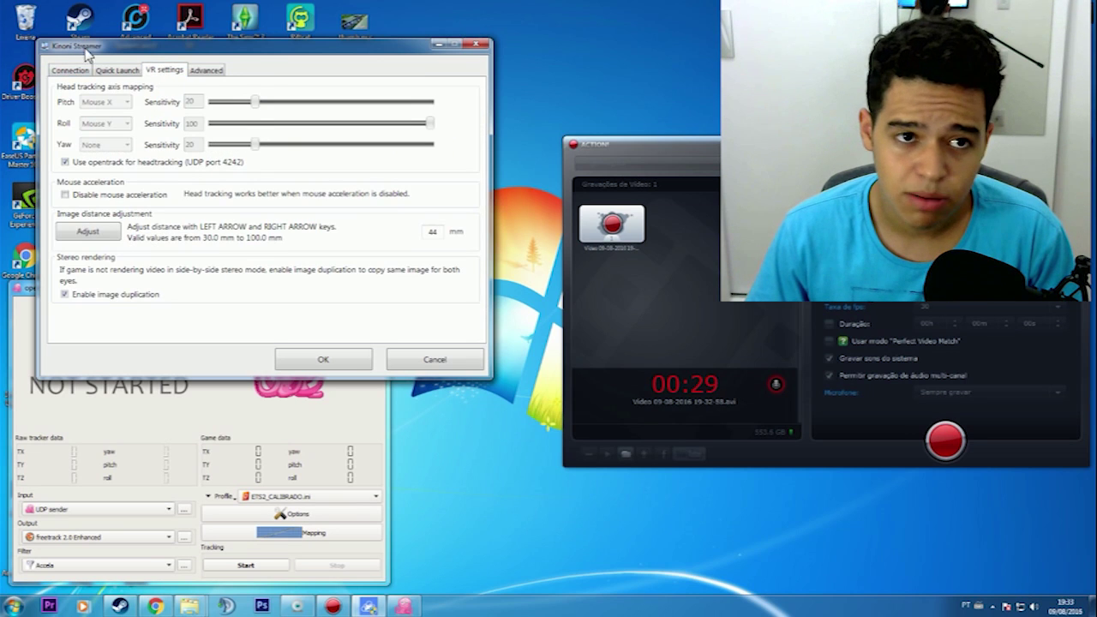
pyautogui.moveTo(86, 49); pyautogui.dragTo(91, 39)
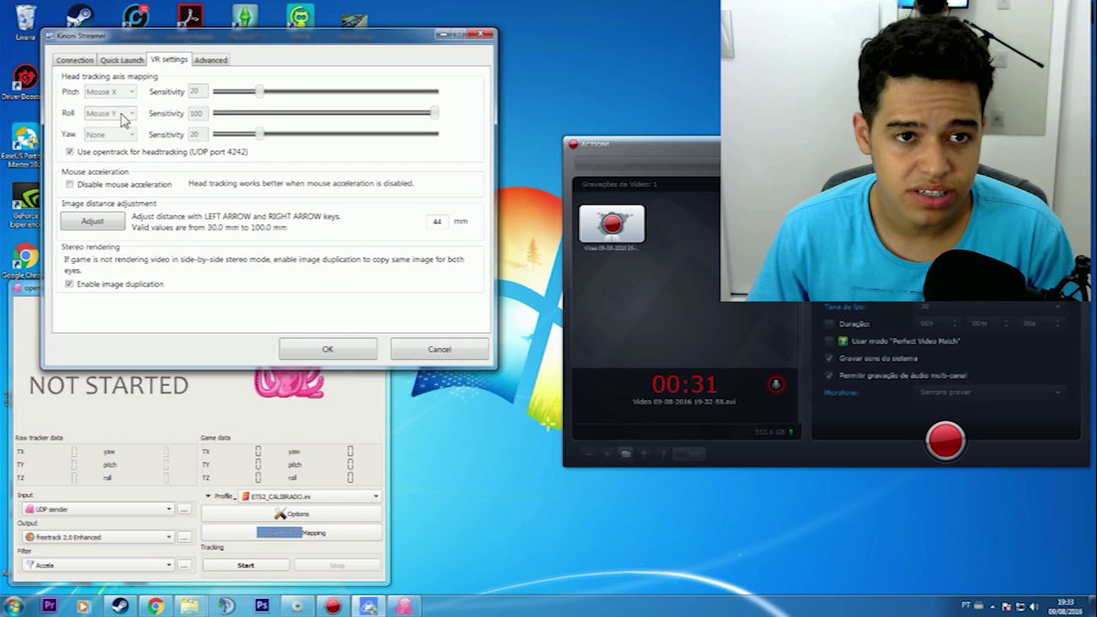
pyautogui.click(211, 60)
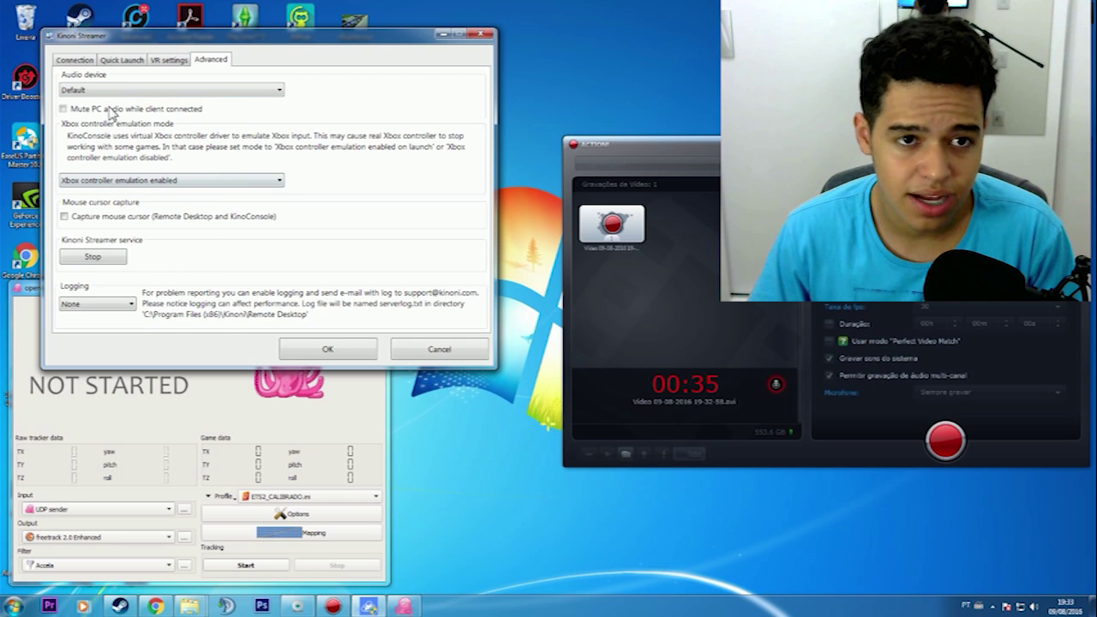
pyautogui.click(168, 62)
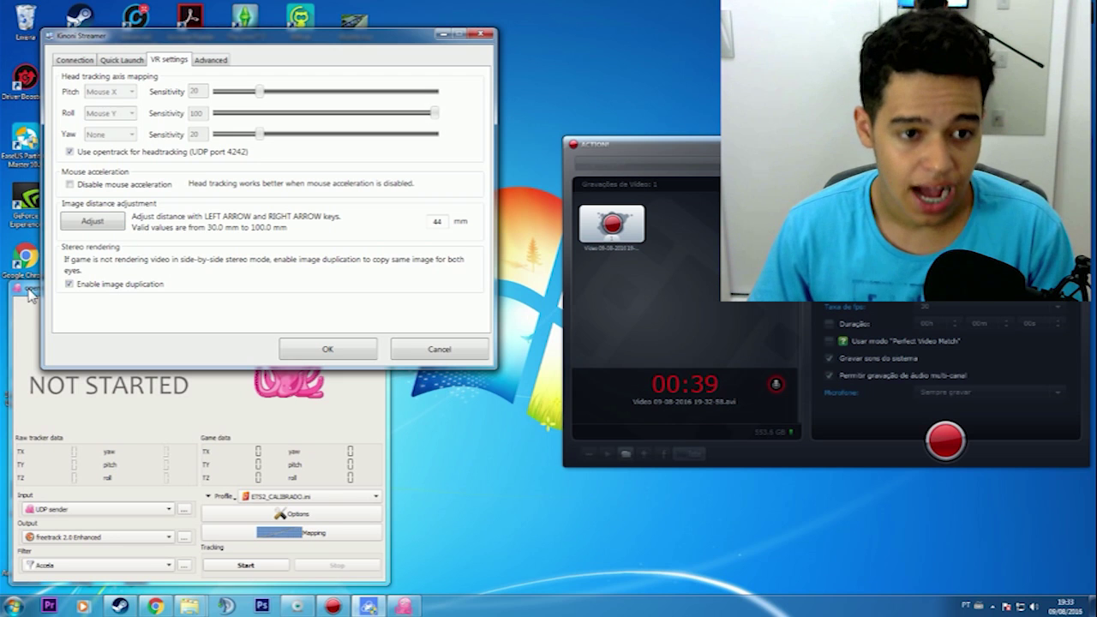
# - Switch to opentrack and start head tracking to check the raw tracker and game data
pyautogui.moveTo(33, 291); pyautogui.dragTo(115, 258)
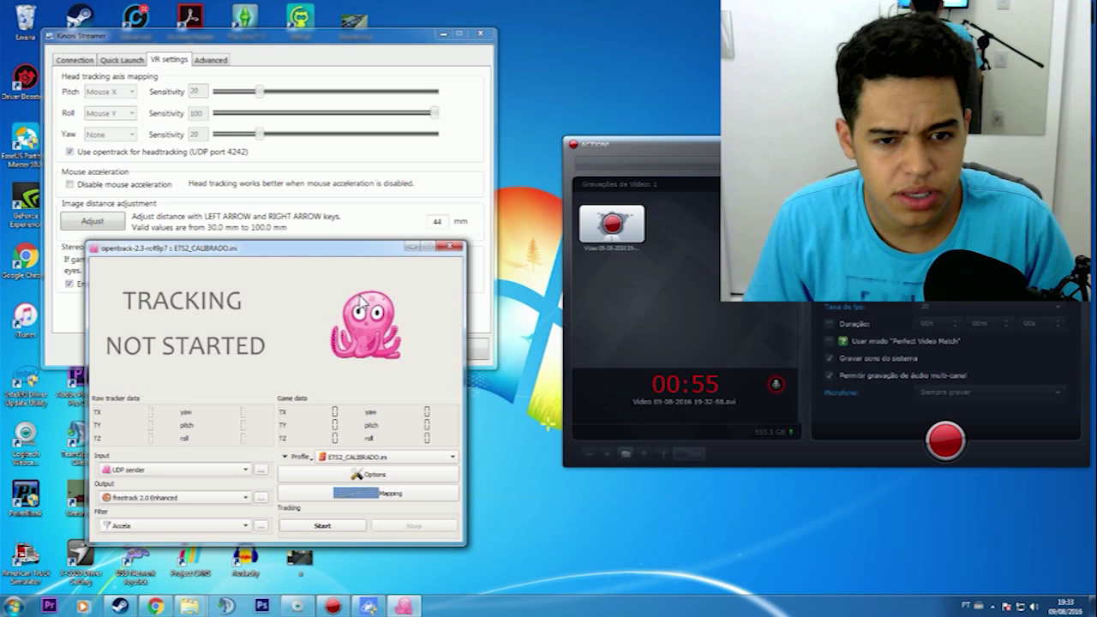
pyautogui.click(352, 528)
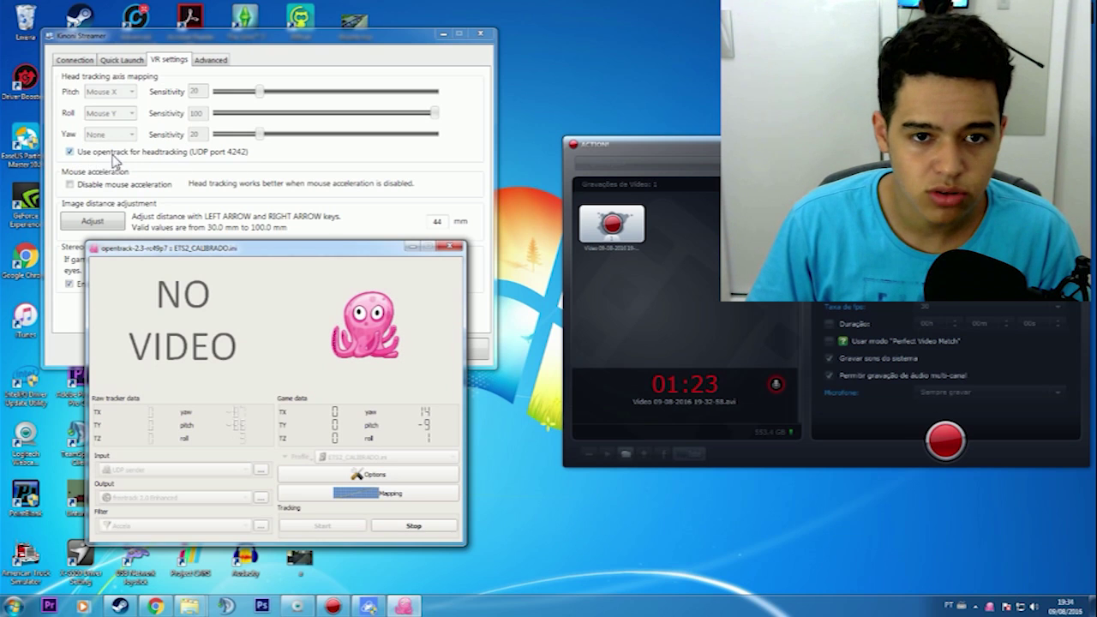
pyautogui.moveTo(199, 249); pyautogui.dragTo(166, 246)
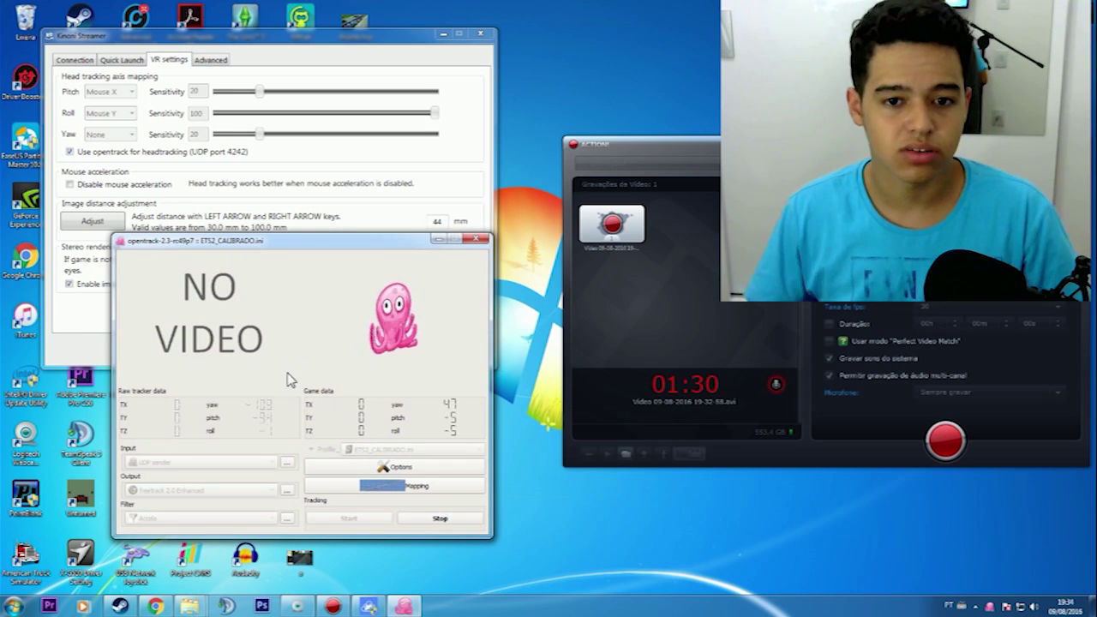
# - Restart tracking with the mapping properties open and review the Yaw, Pitch and Roll curves
pyautogui.click(439, 515)
pyautogui.click(418, 487)
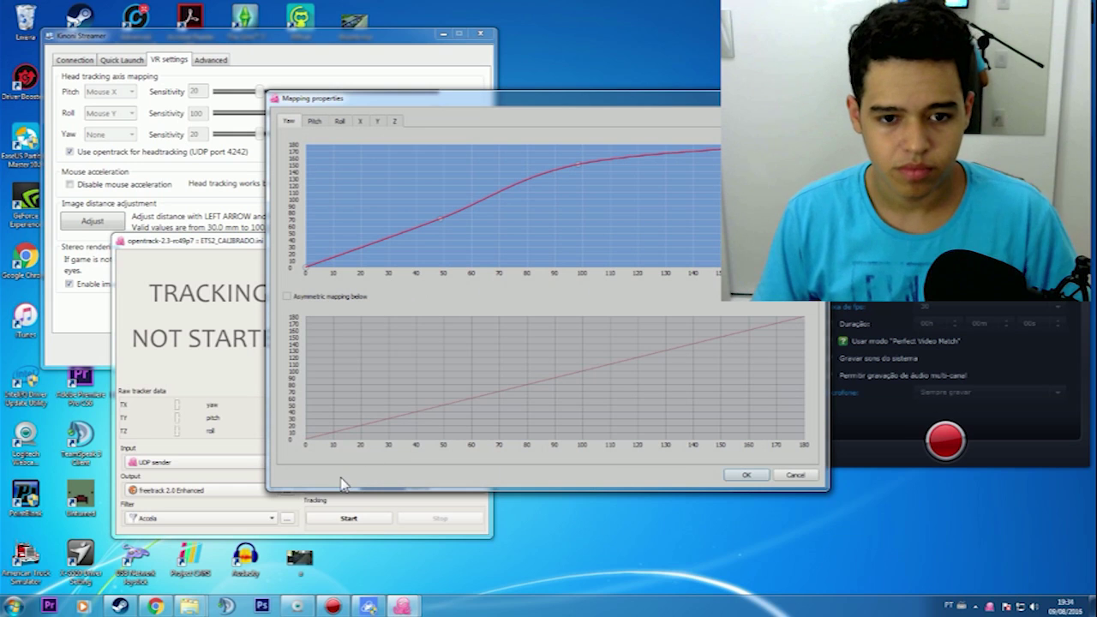
pyautogui.click(353, 519)
pyautogui.click(566, 120)
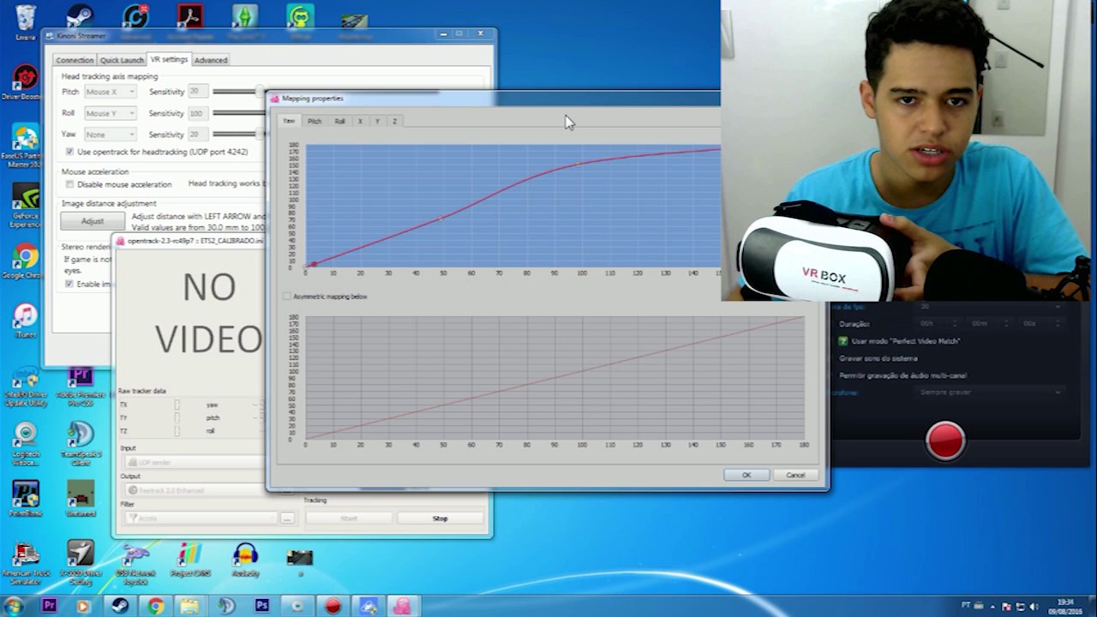
pyautogui.click(315, 122)
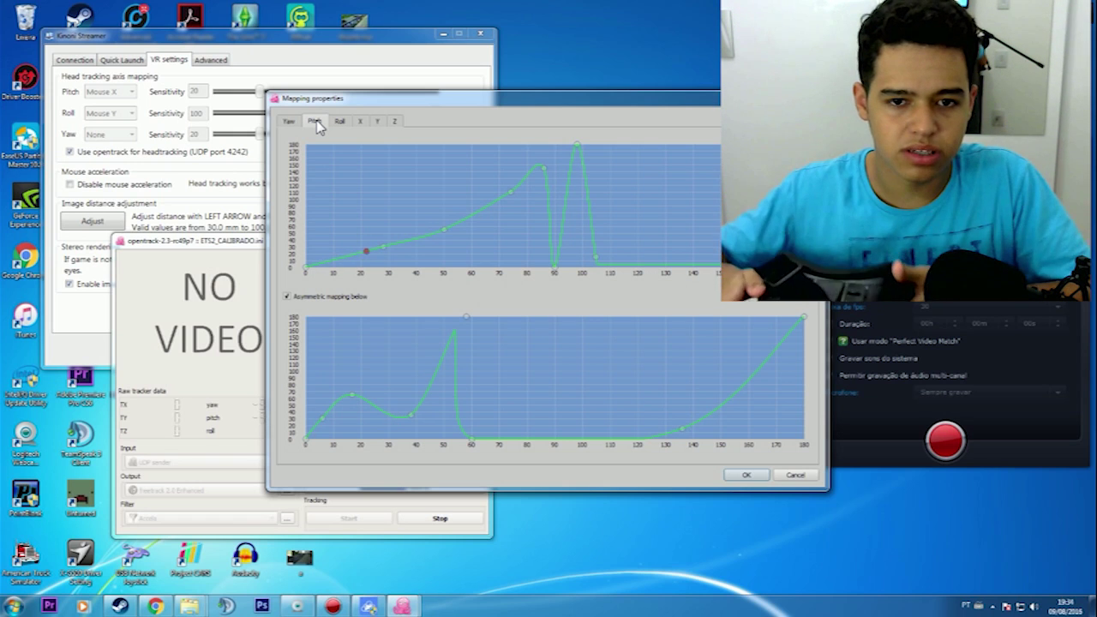
pyautogui.click(340, 122)
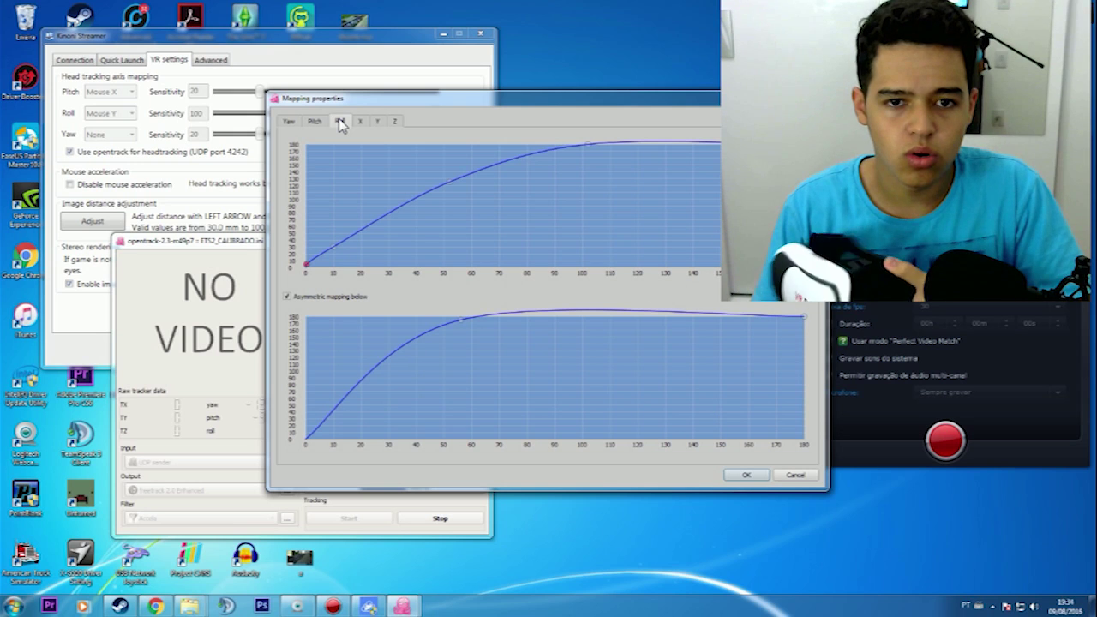
pyautogui.click(289, 122)
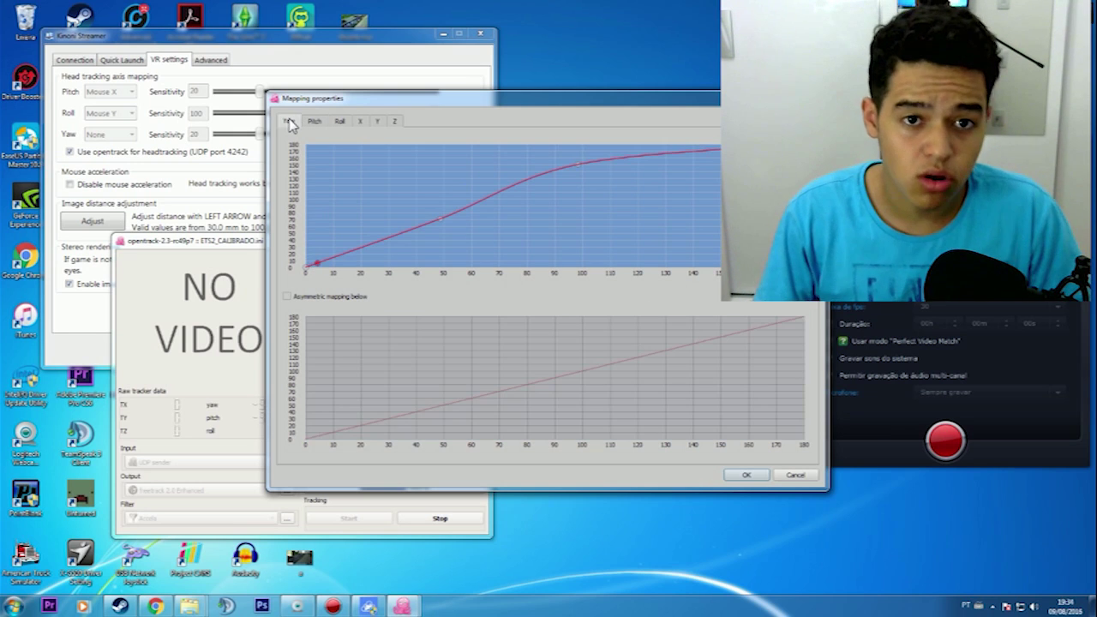
pyautogui.press('Escape')
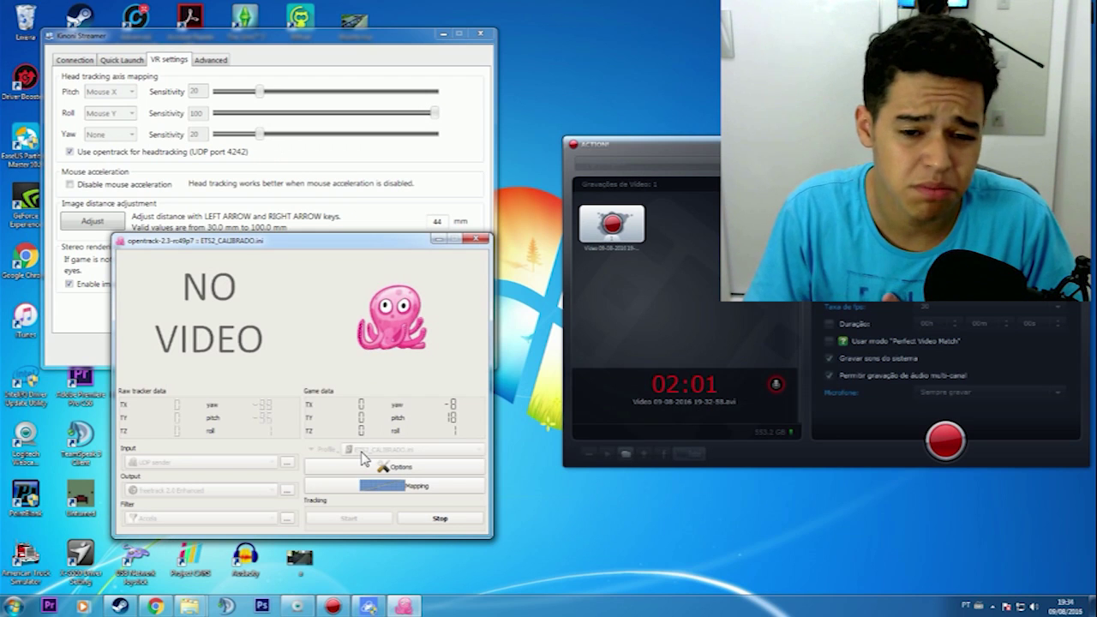
# - Stop tracking and examine the centering shortcut and the camera's pitch and roll offsets in the opentrack options
pyautogui.click(433, 518)
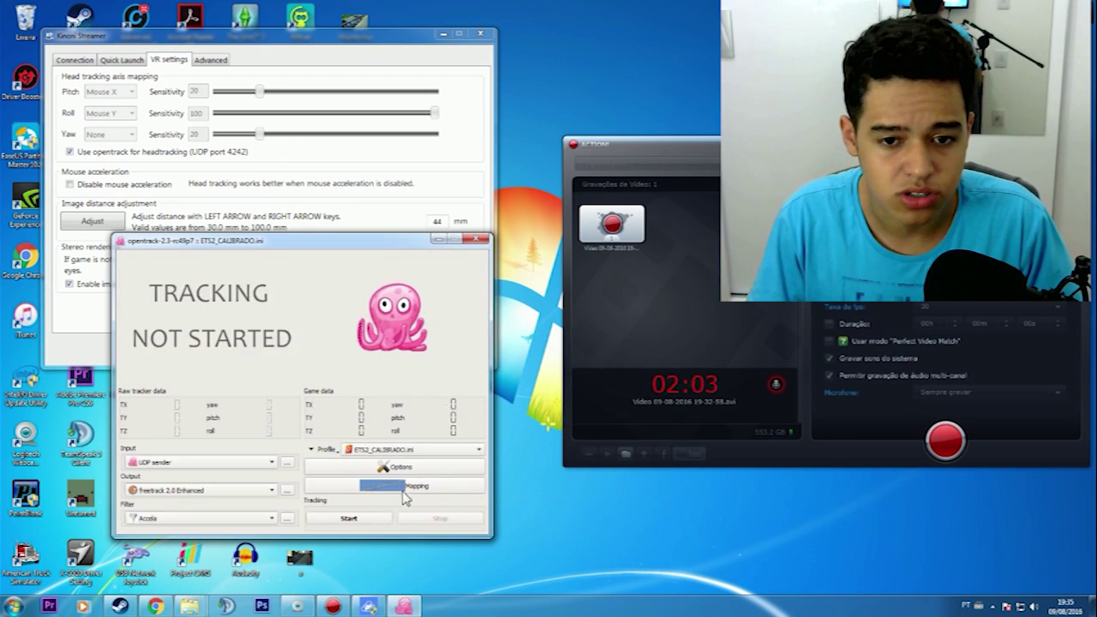
pyautogui.click(400, 467)
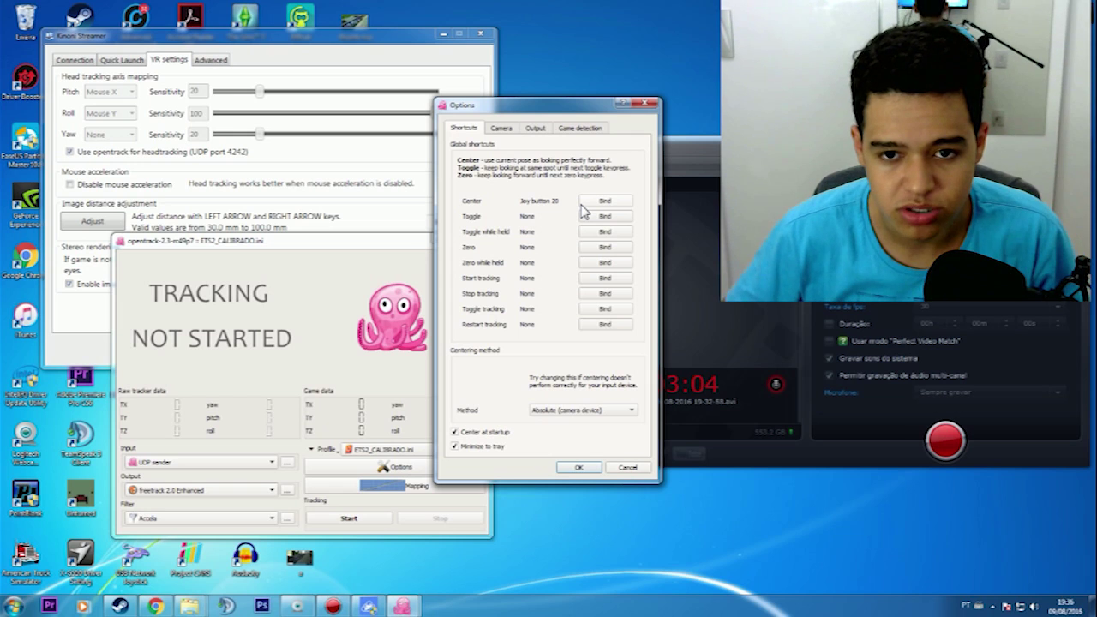
pyautogui.click(503, 128)
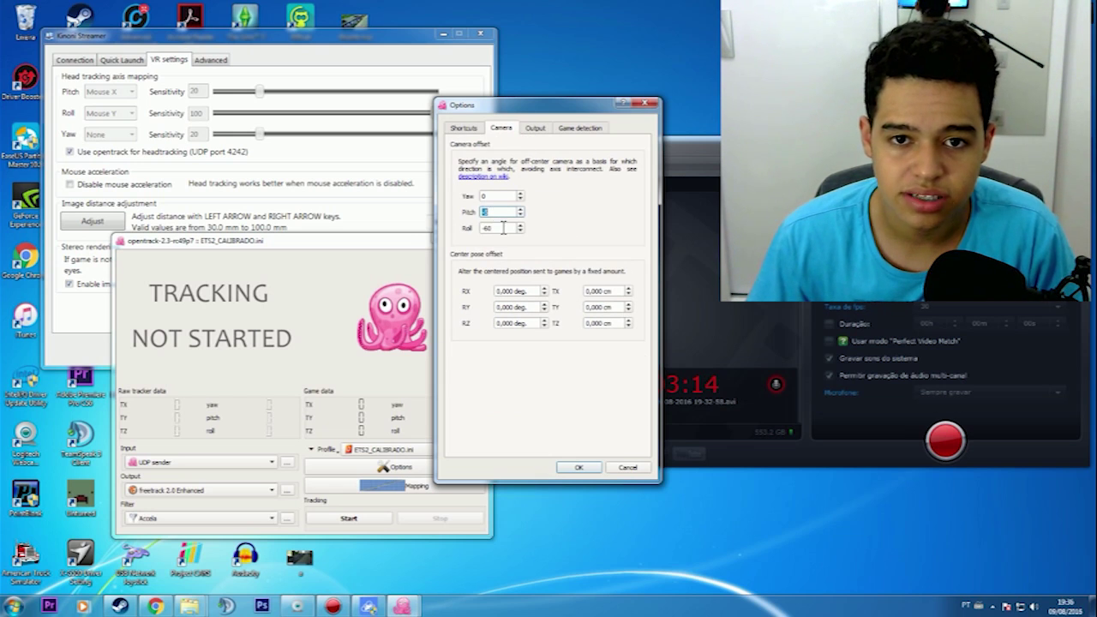
pyautogui.click(504, 228)
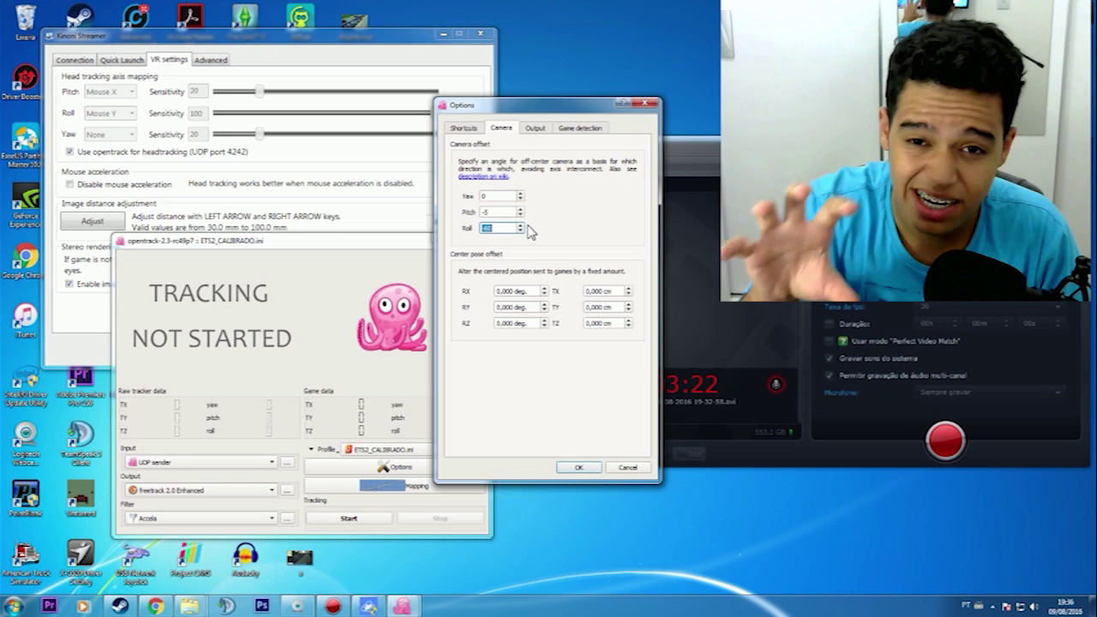
pyautogui.click(494, 213)
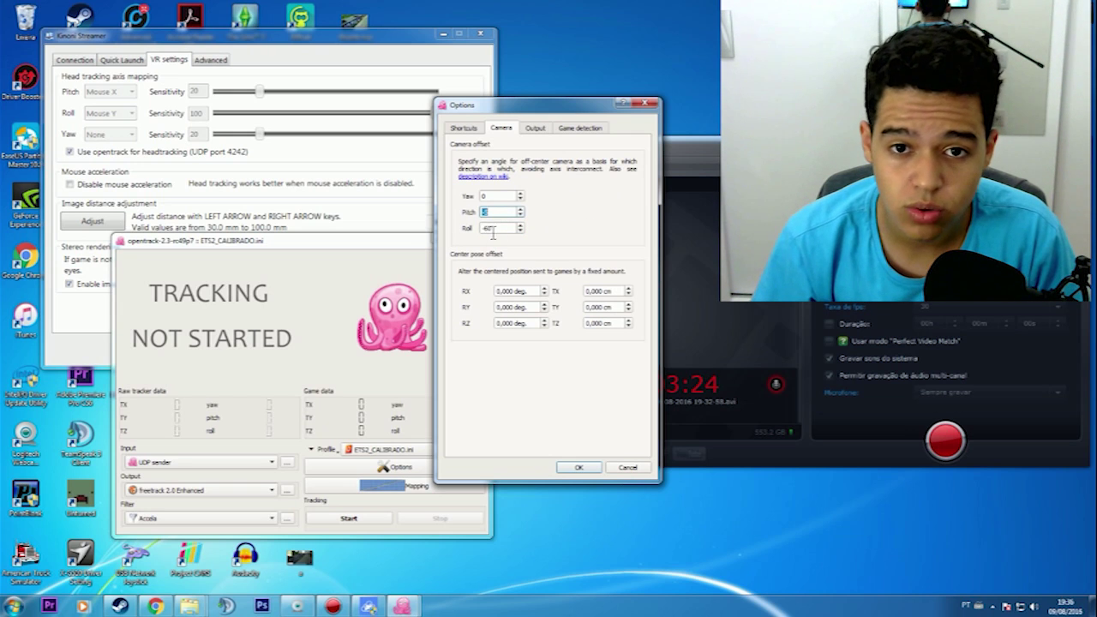
pyautogui.click(495, 230)
pyautogui.moveTo(354, 242); pyautogui.dragTo(253, 236)
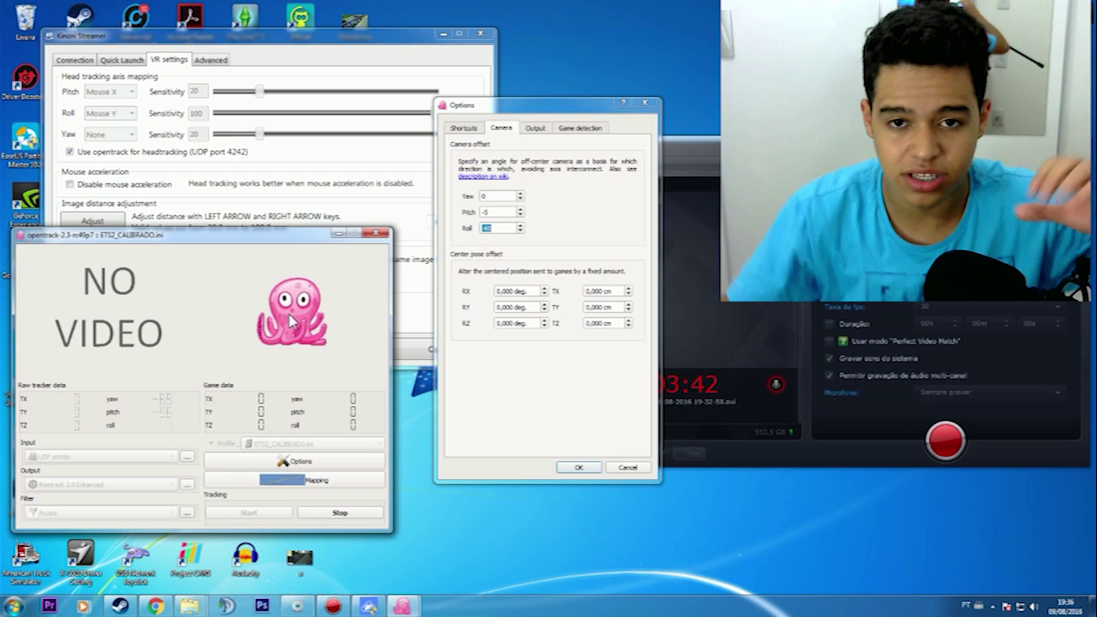
# - Review the output axis remapping and game detection settings, then dismiss the options without saving and stop tracking
pyautogui.click(536, 129)
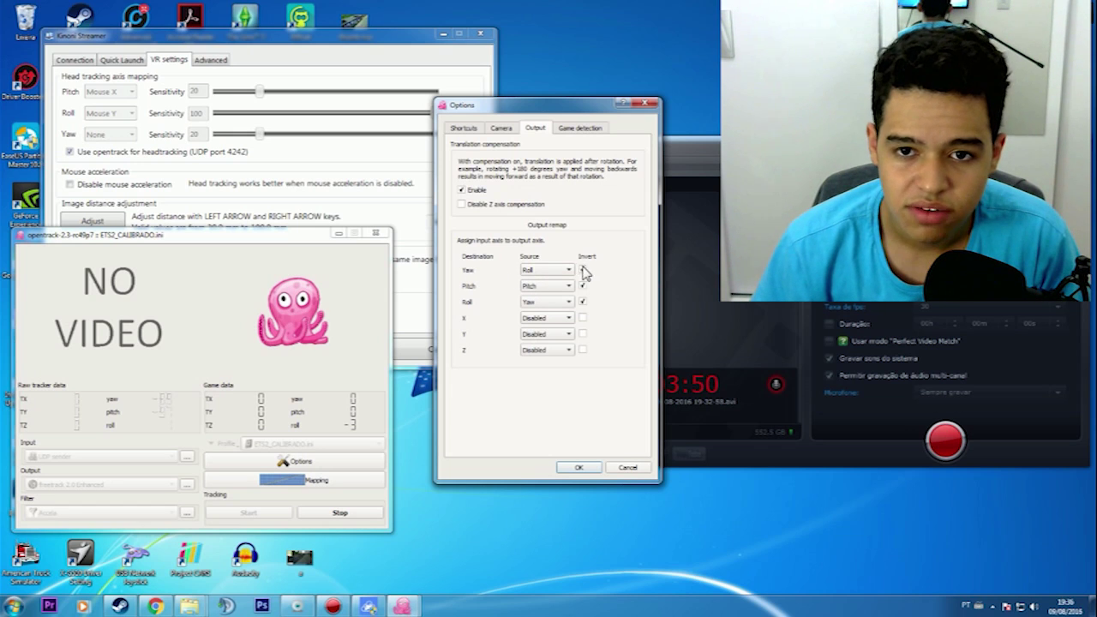
pyautogui.click(583, 270)
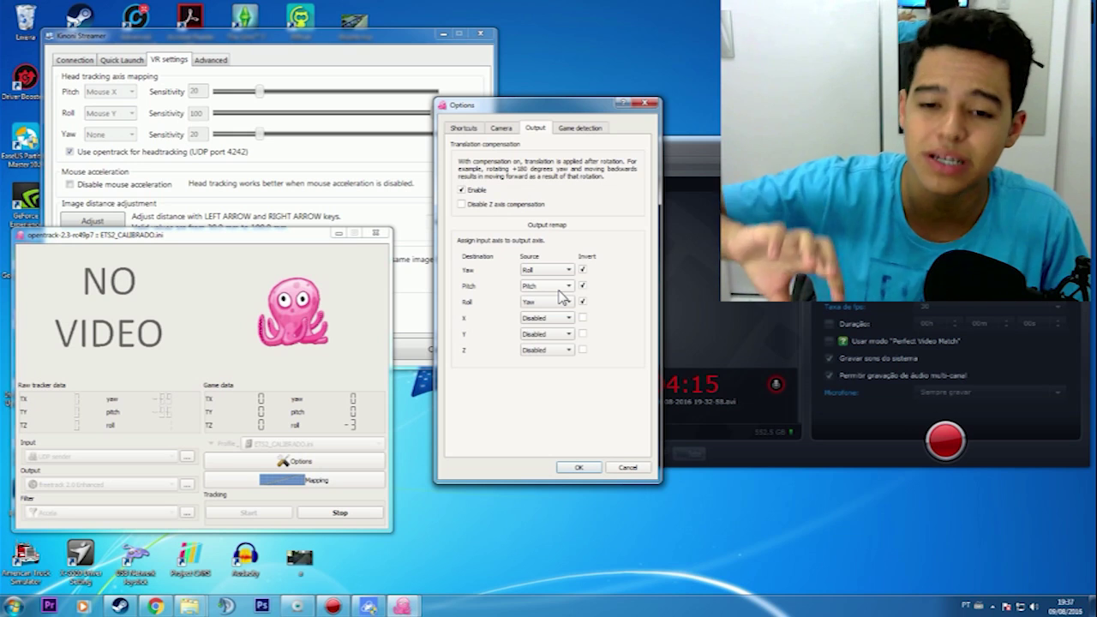
pyautogui.click(577, 129)
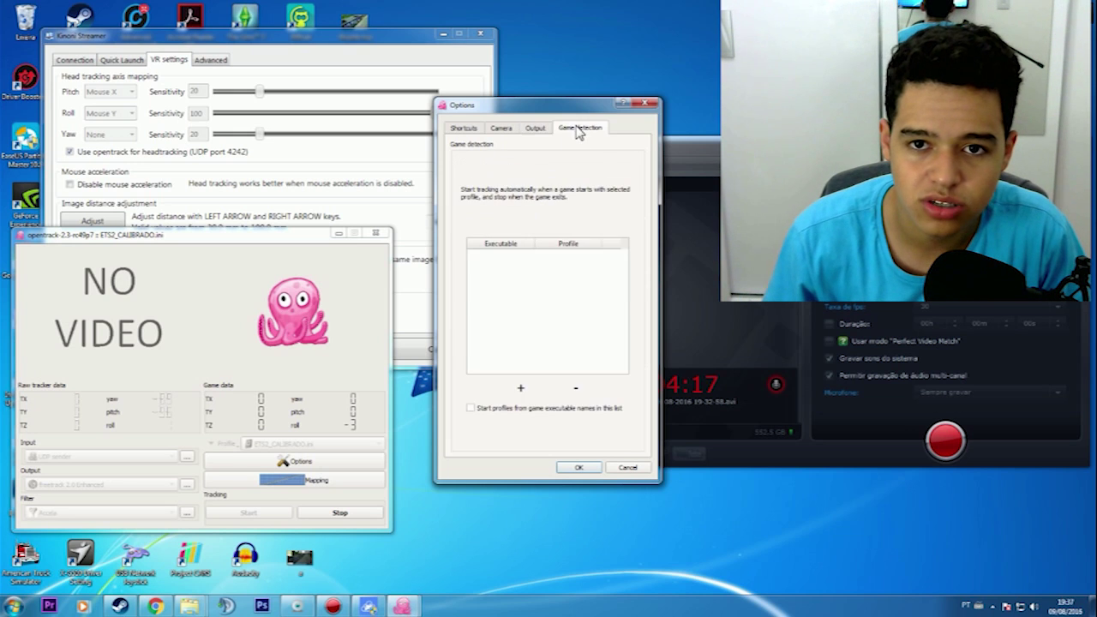
pyautogui.click(524, 129)
pyautogui.click(497, 134)
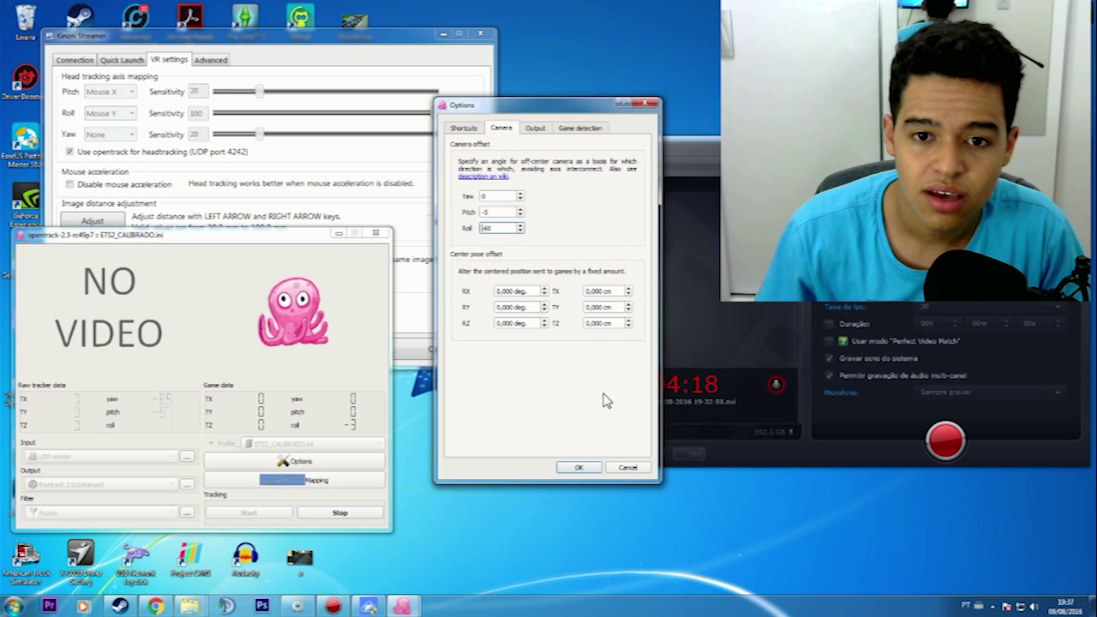
pyautogui.click(625, 463)
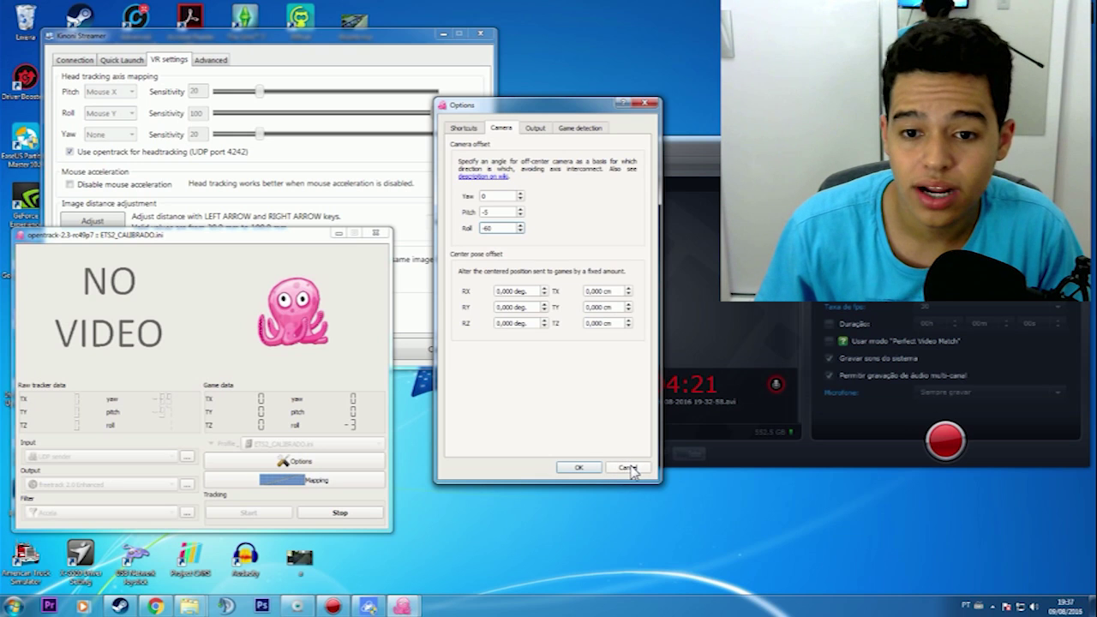
pyautogui.click(629, 468)
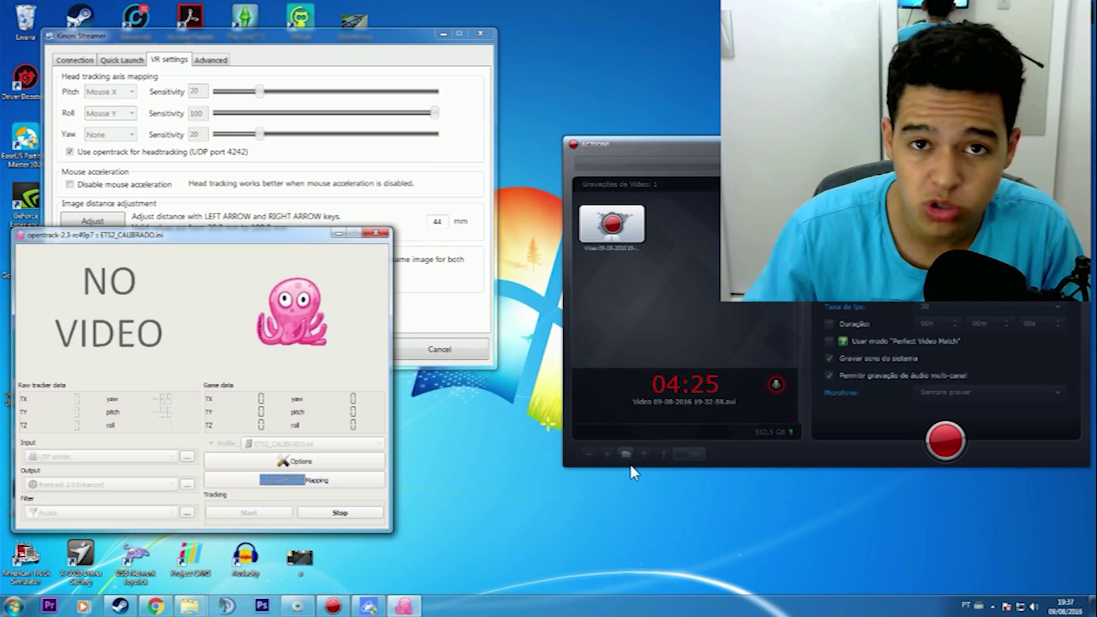
pyautogui.click(341, 513)
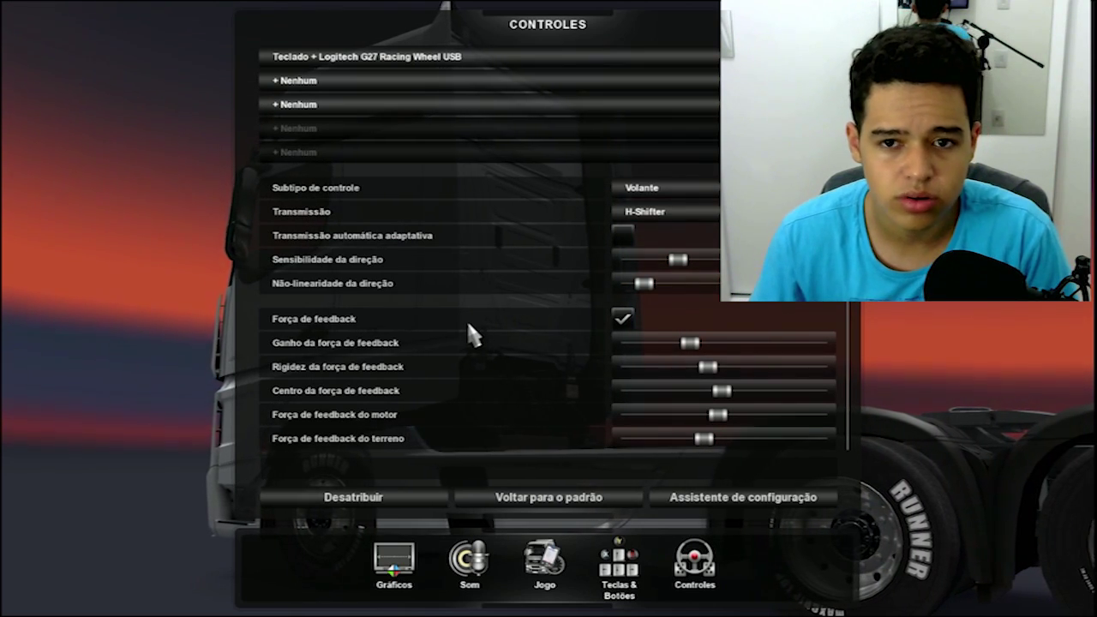
# - Redefine the game's alternative mouse cursor controller, ignoring the XBOX 360 controller and Logitech G27 wheel and using Controlador 1 as mouse
pyautogui.scroll(-10, 469, 330)
pyautogui.scroll(-15, 468, 326)
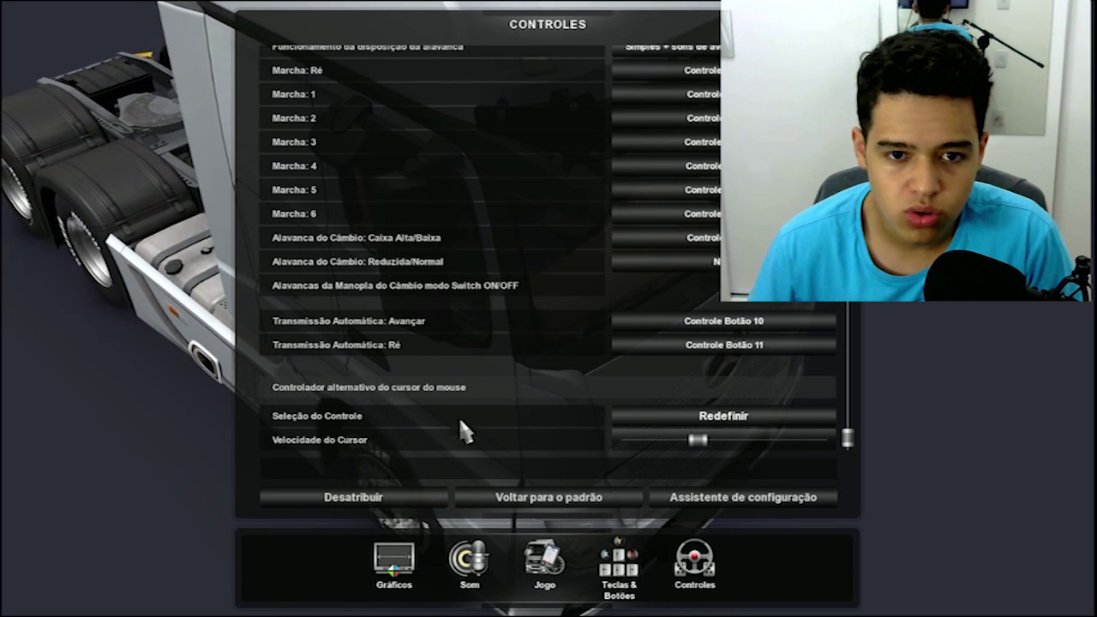
pyautogui.click(700, 415)
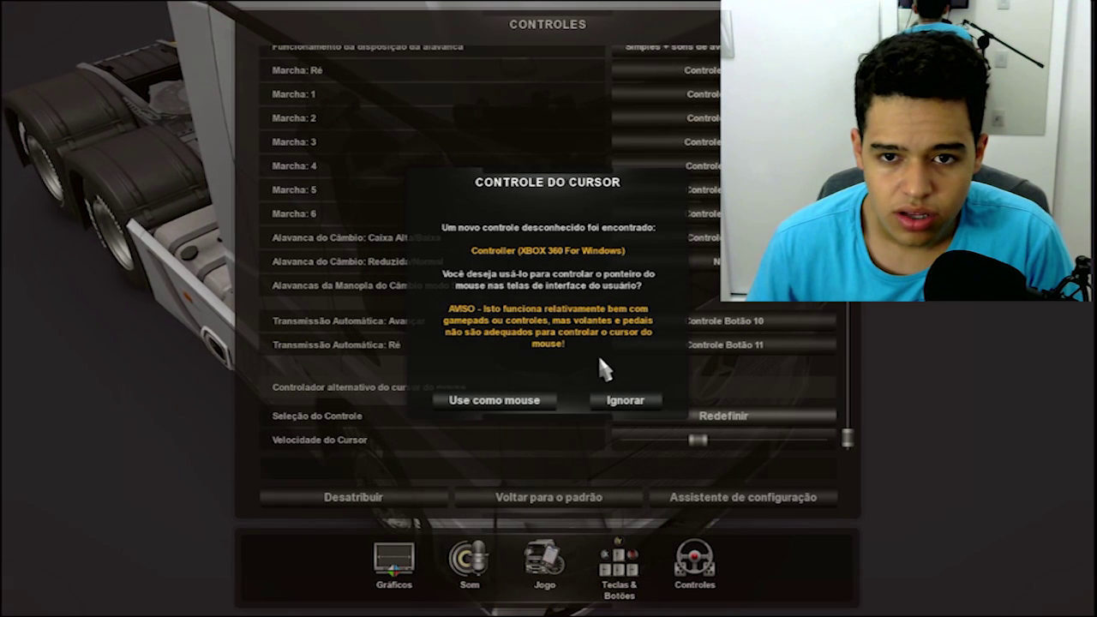
pyautogui.click(610, 404)
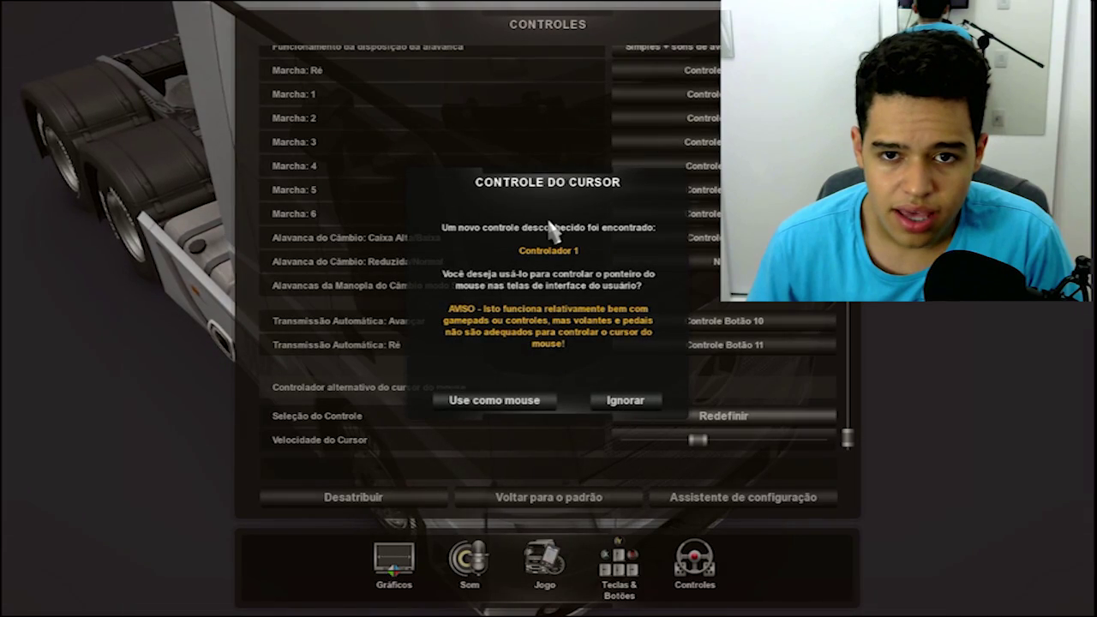
pyautogui.click(507, 401)
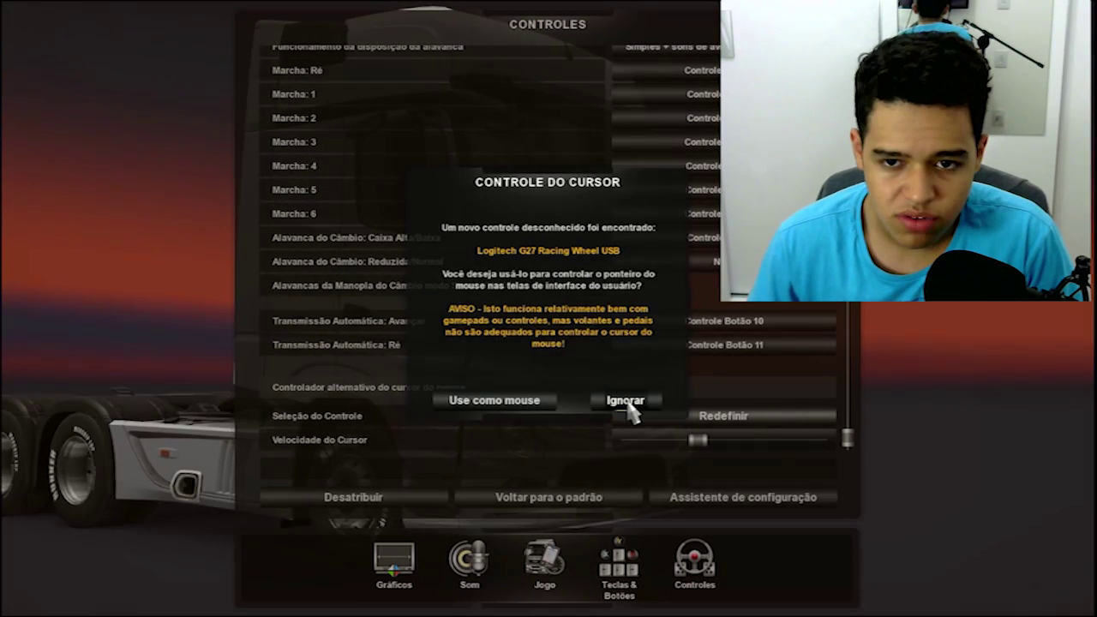
pyautogui.click(625, 403)
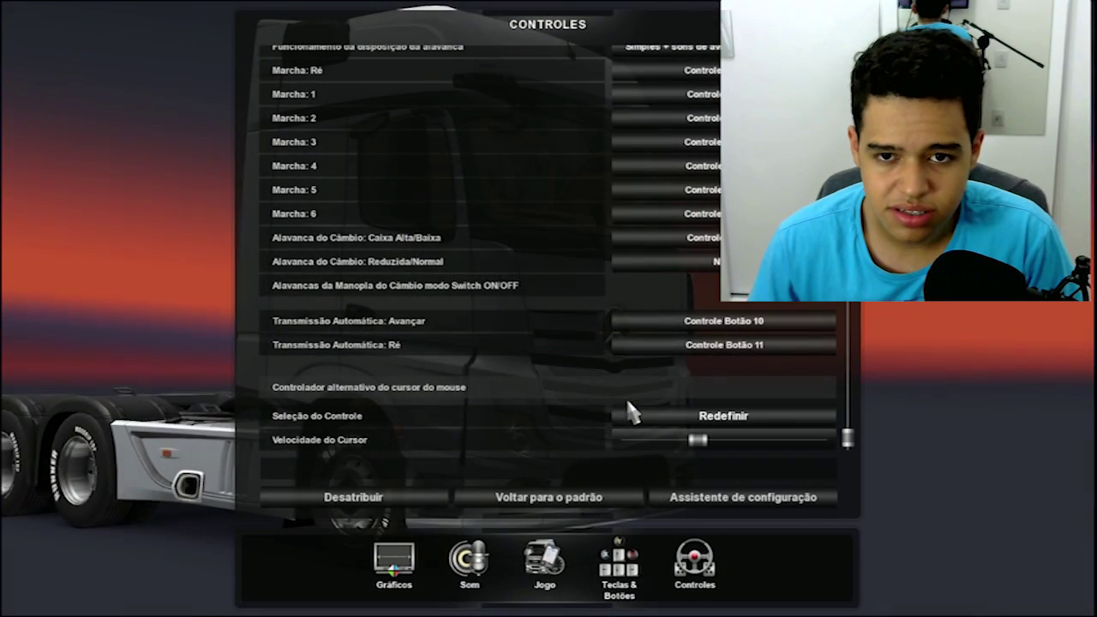
# - Leave the control settings and resume the game from its main menu
pyautogui.press('Escape')
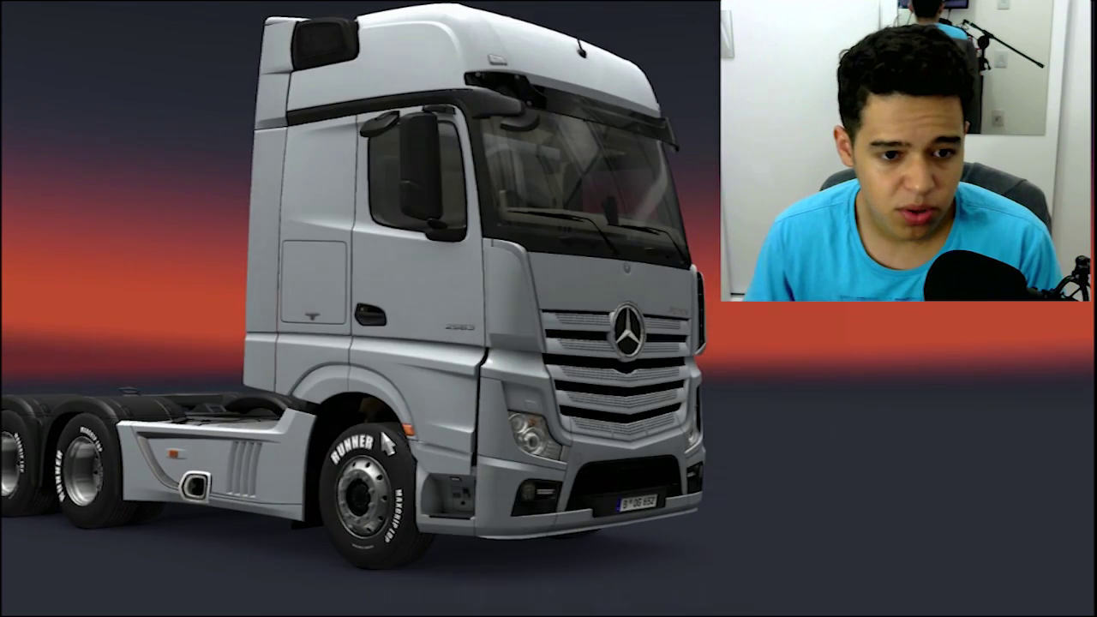
pyautogui.click(86, 550)
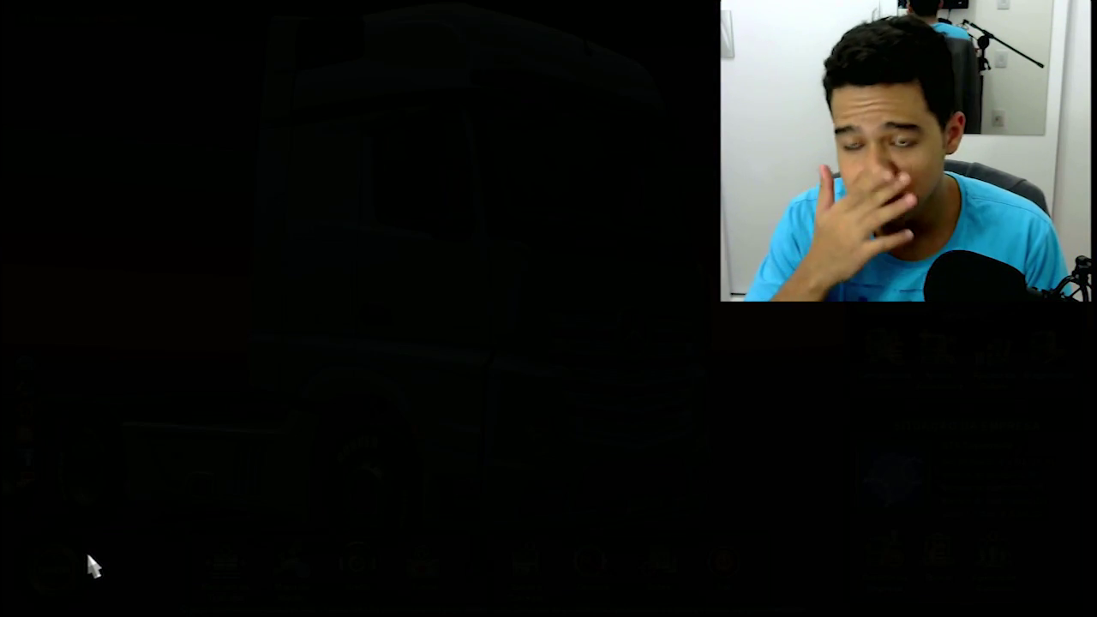